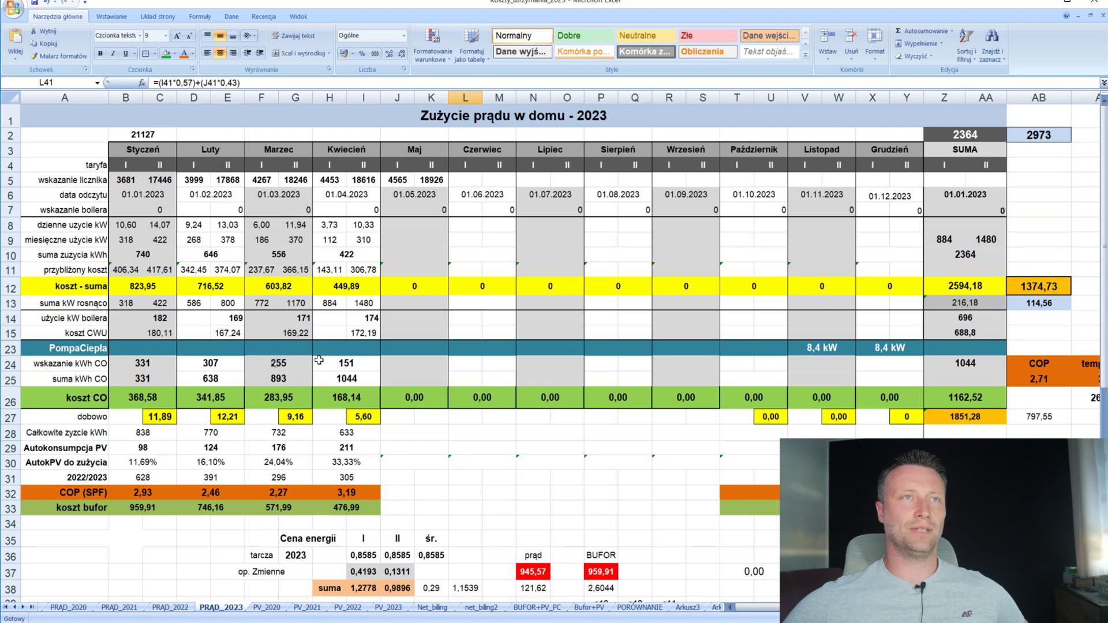
# Look over the PRĄD_2022 sheet and the heat pump (Pompa ciepła) consumption value on the PORÓWNANIE sheet
pyautogui.click(170, 607)
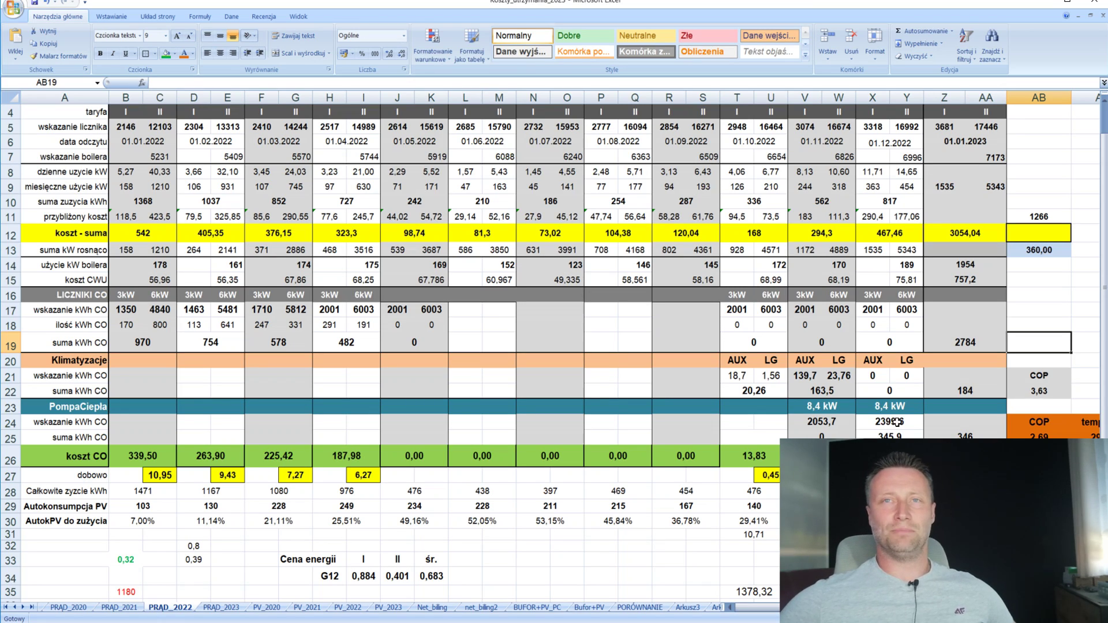
pyautogui.click(23, 607)
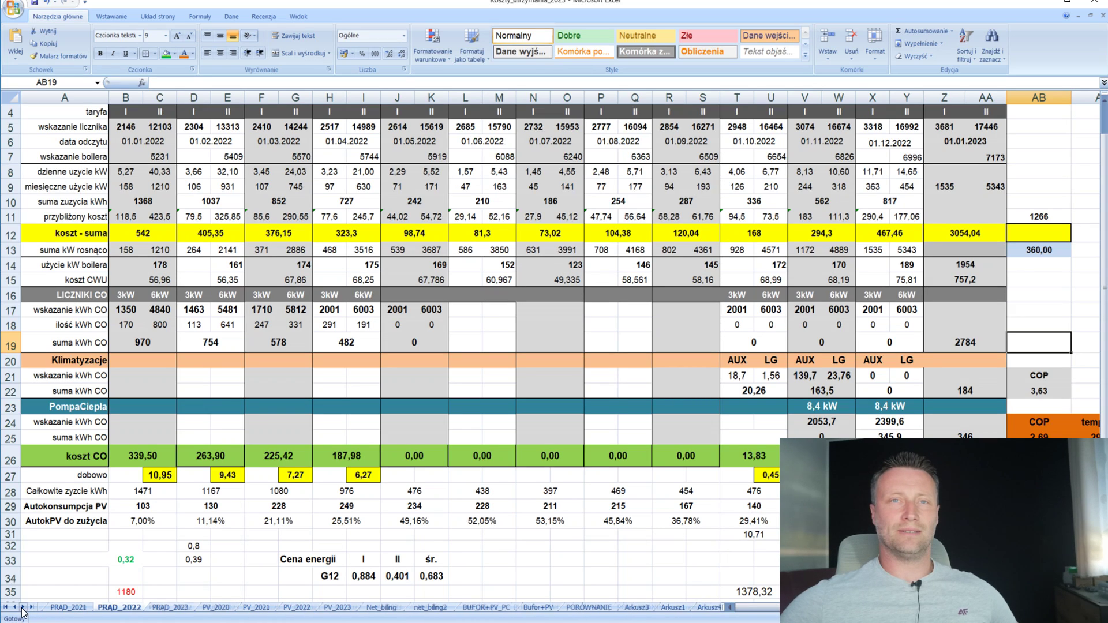
pyautogui.click(588, 608)
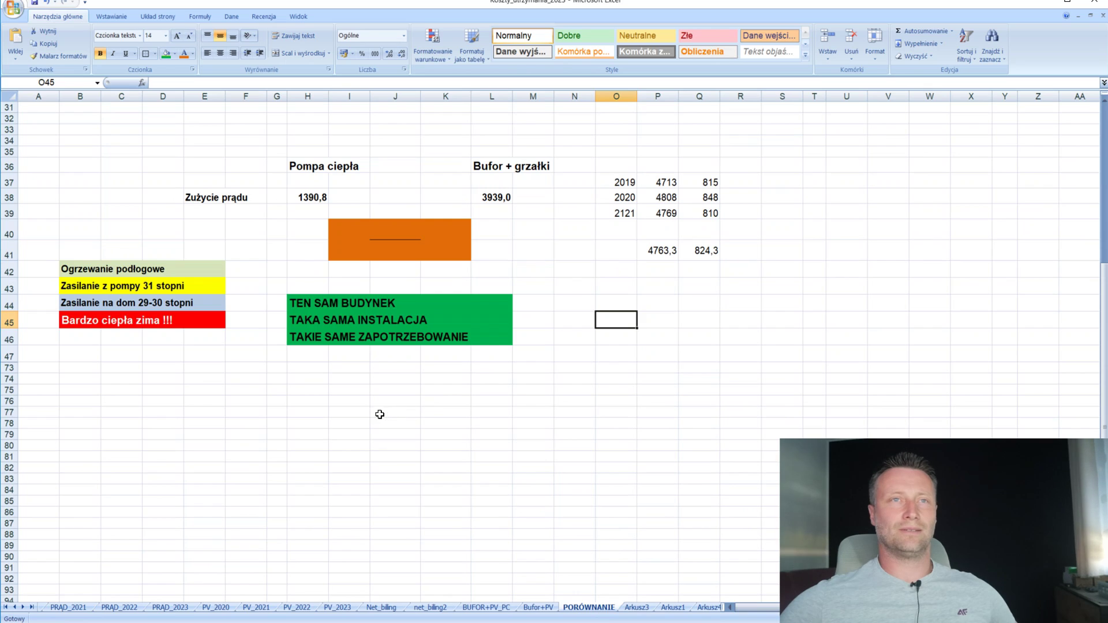
pyautogui.click(313, 196)
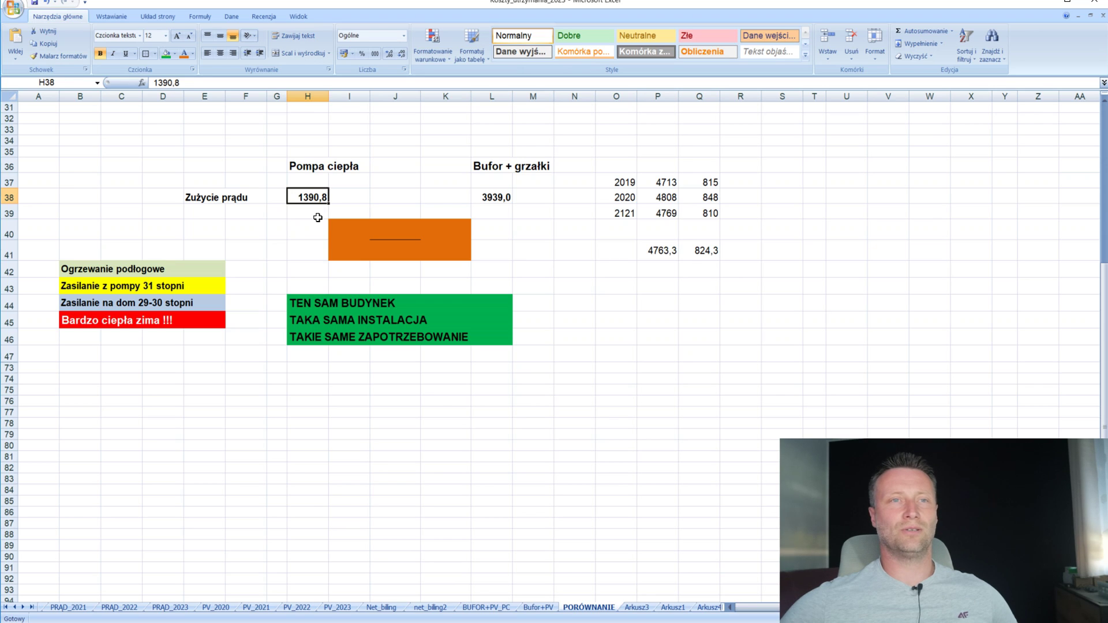
# Switch to the Photos app to view the meter reading in pompa_START.jpg over the spreadsheet, and close the picture
pyautogui.hotkey('alt', 'Tab')
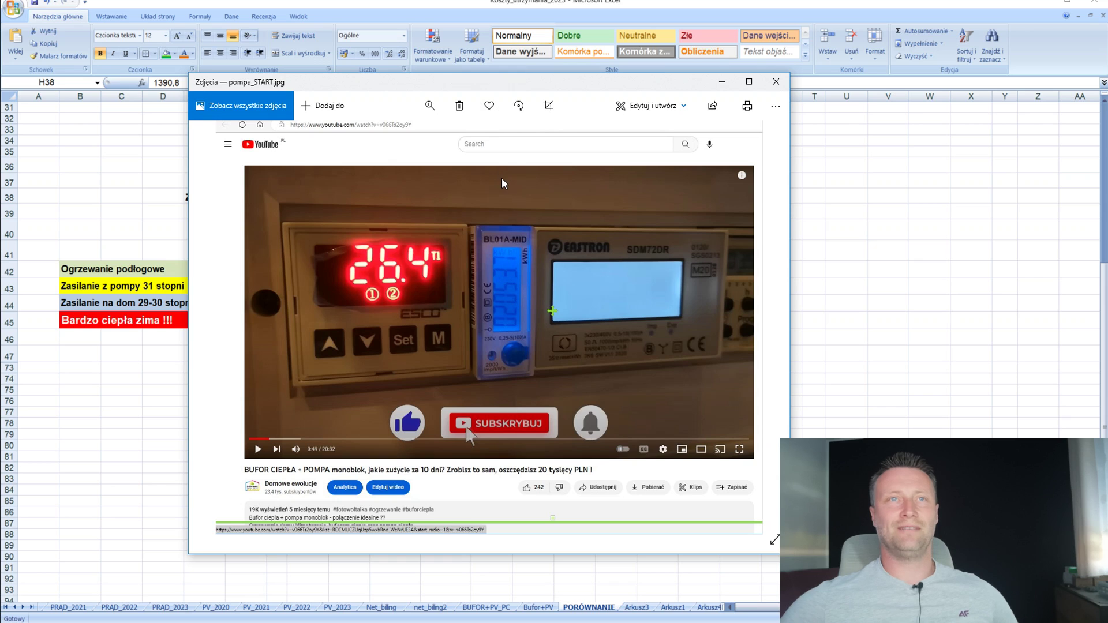
pyautogui.moveTo(495, 84); pyautogui.dragTo(528, 140)
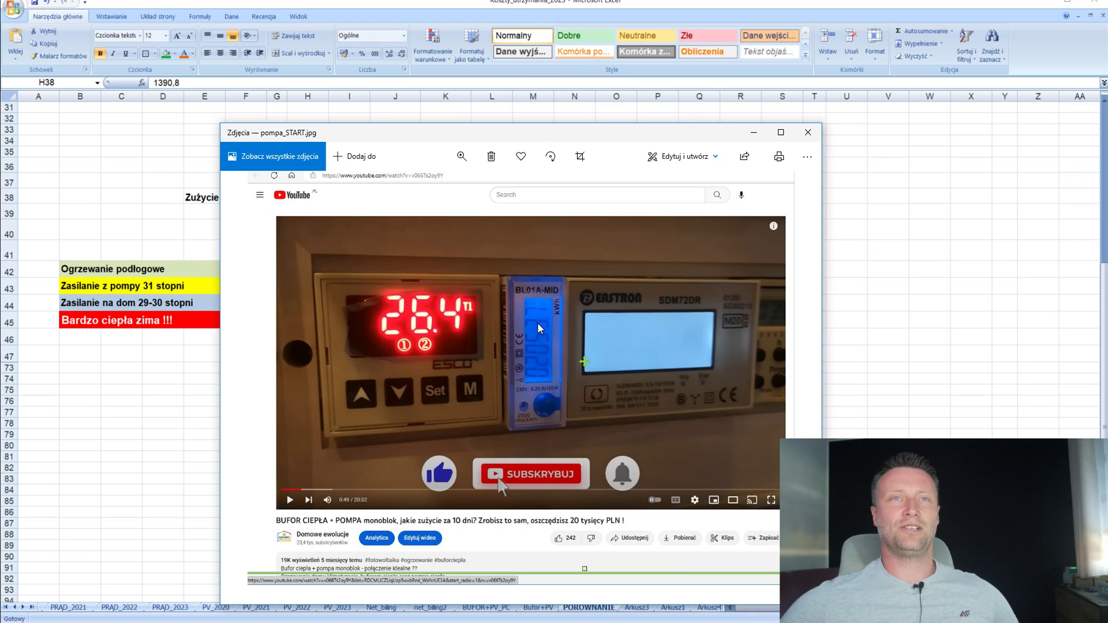
pyautogui.moveTo(554, 136); pyautogui.dragTo(556, 102)
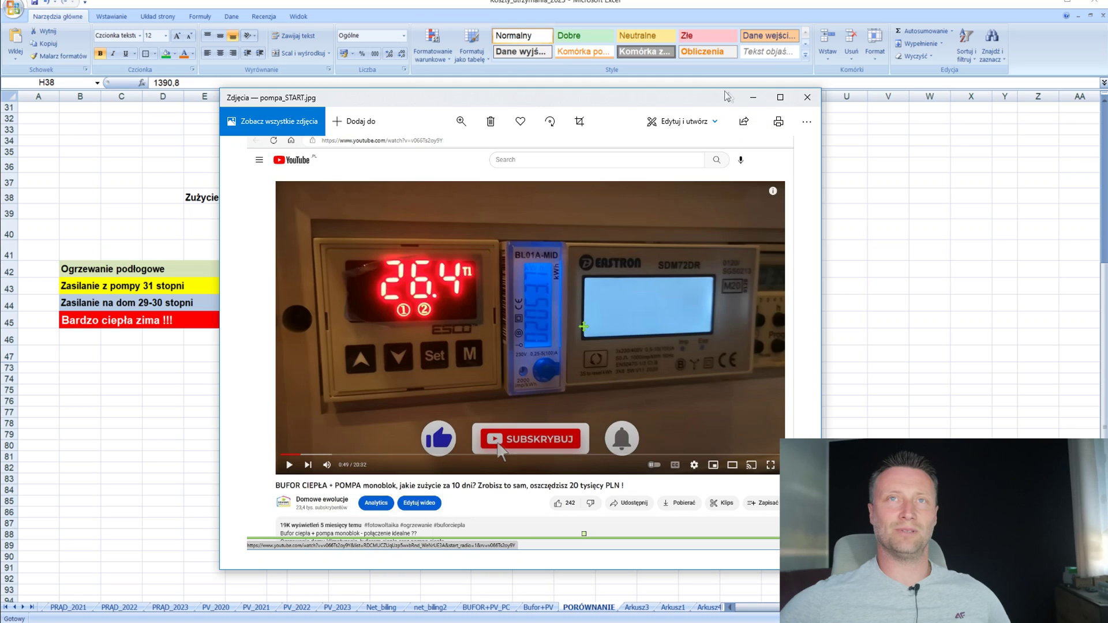
pyautogui.click(803, 100)
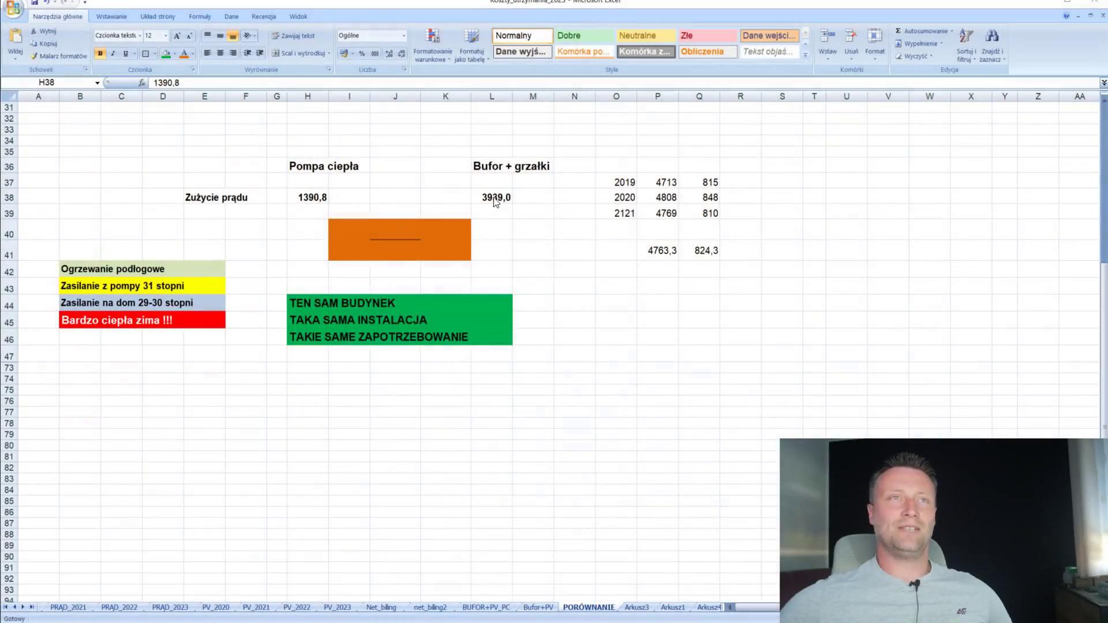
# Check the formula behind the Bufor + grzałki consumption and view the meter subtraction in the Calculator app before returning to the workbook
pyautogui.click(493, 198)
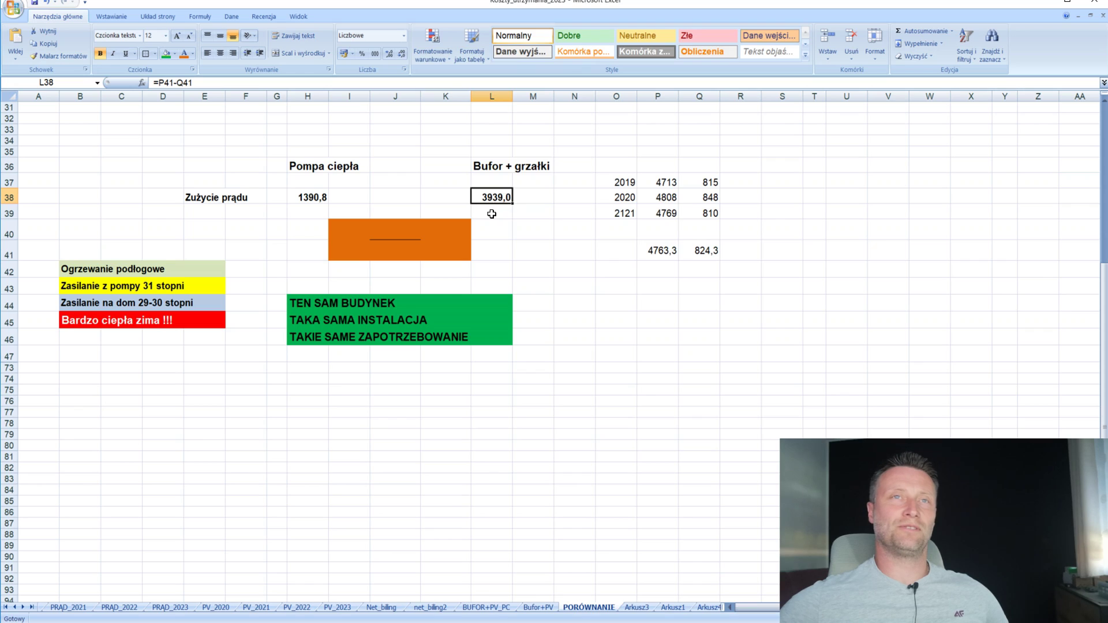
pyautogui.hotkey('alt', 'Tab')
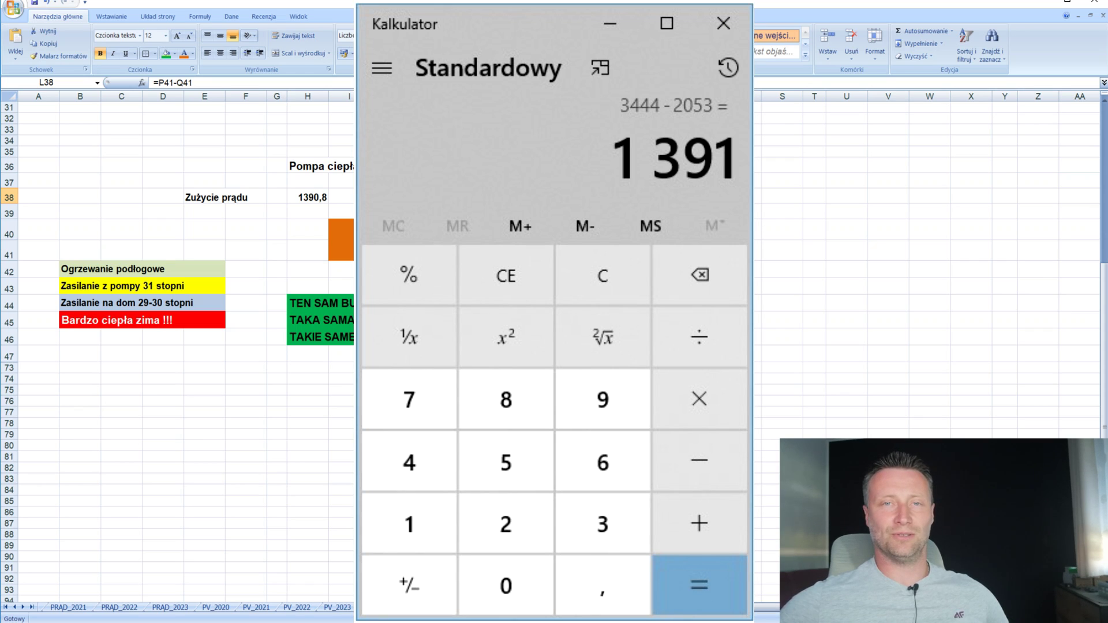
pyautogui.hotkey('alt', 'Tab')
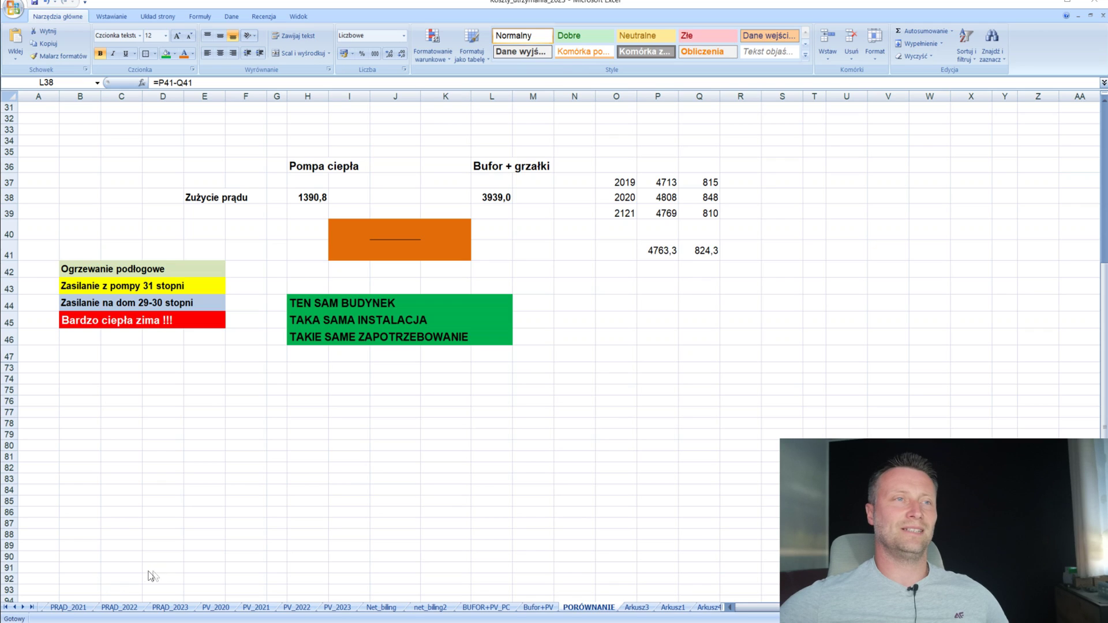
# Open the PRĄD_2019 sheet and inspect the formula of the yearly CO consumption in P15
pyautogui.click(64, 615)
pyautogui.click(14, 607)
pyautogui.click(14, 607)
pyautogui.click(70, 609)
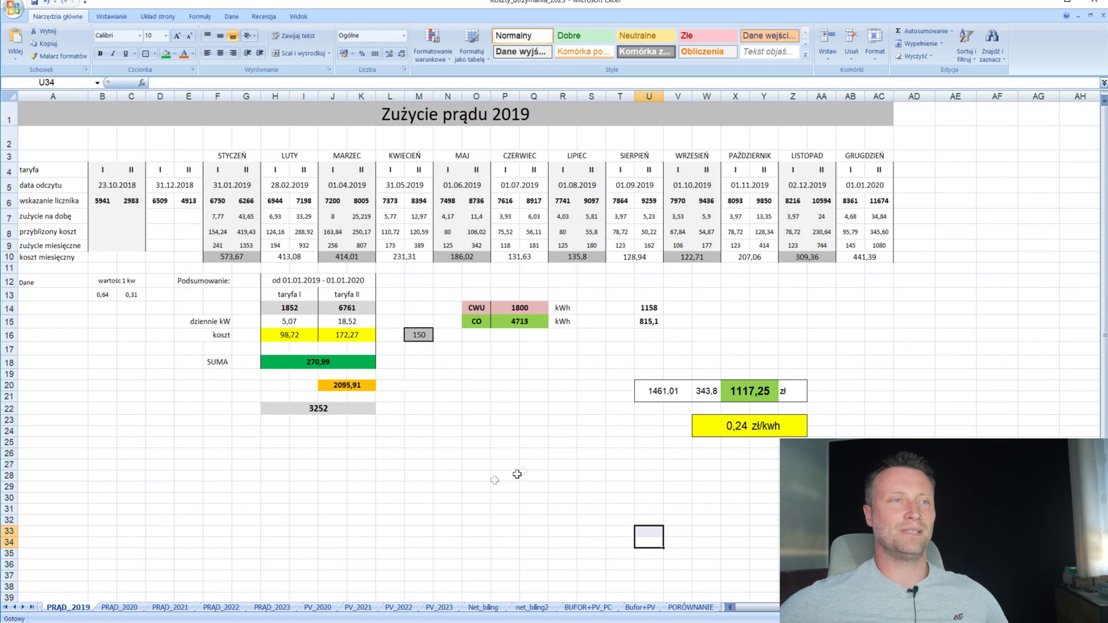
pyautogui.click(15, 607)
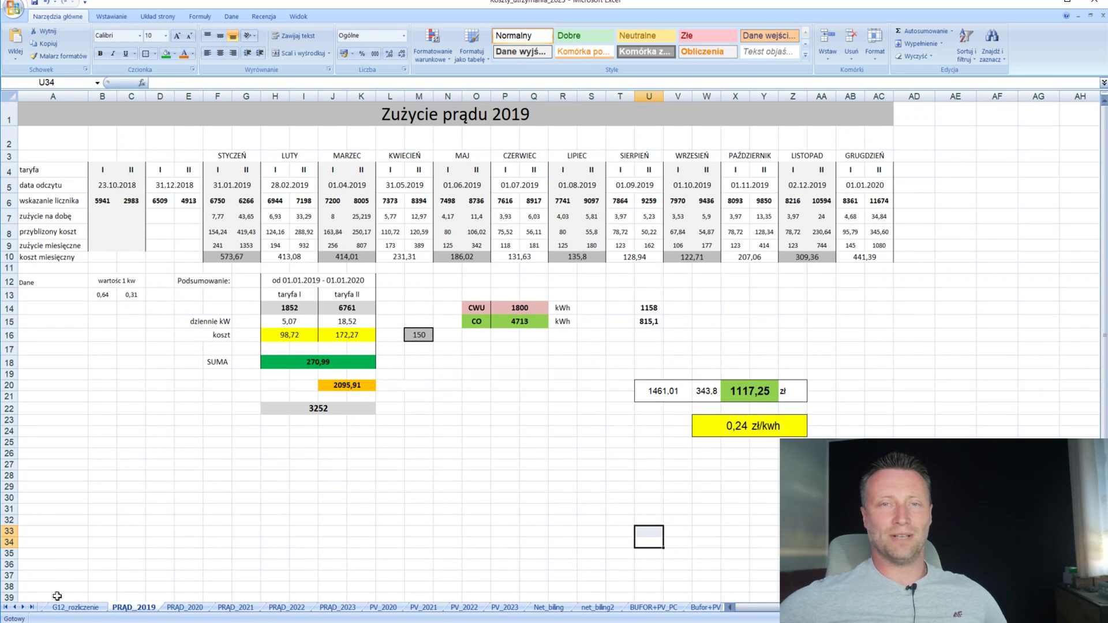
pyautogui.click(23, 609)
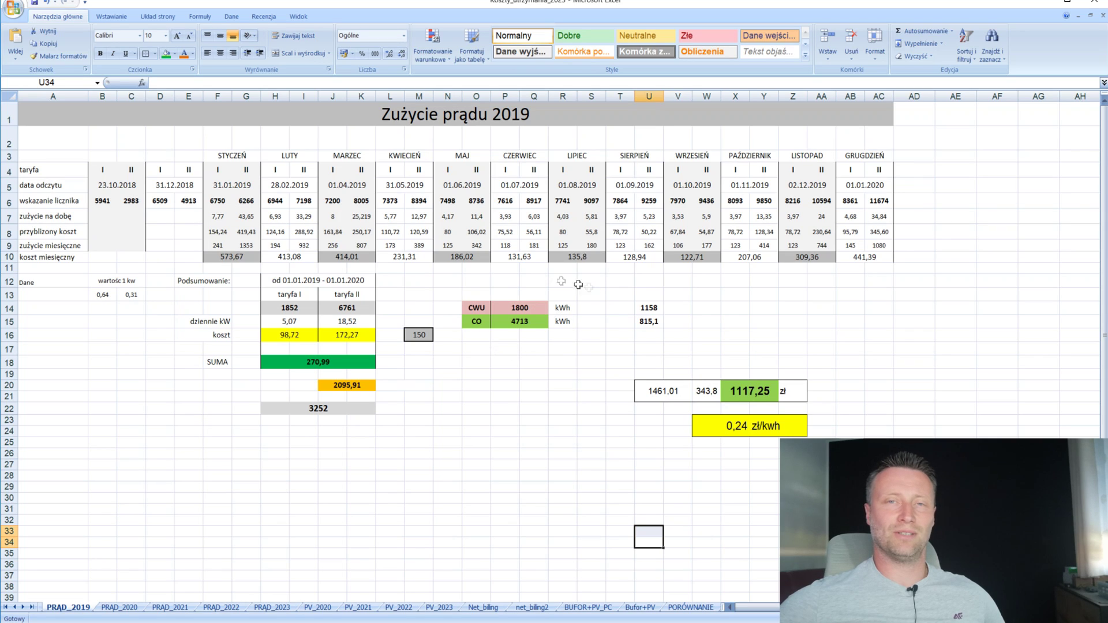
pyautogui.click(521, 319)
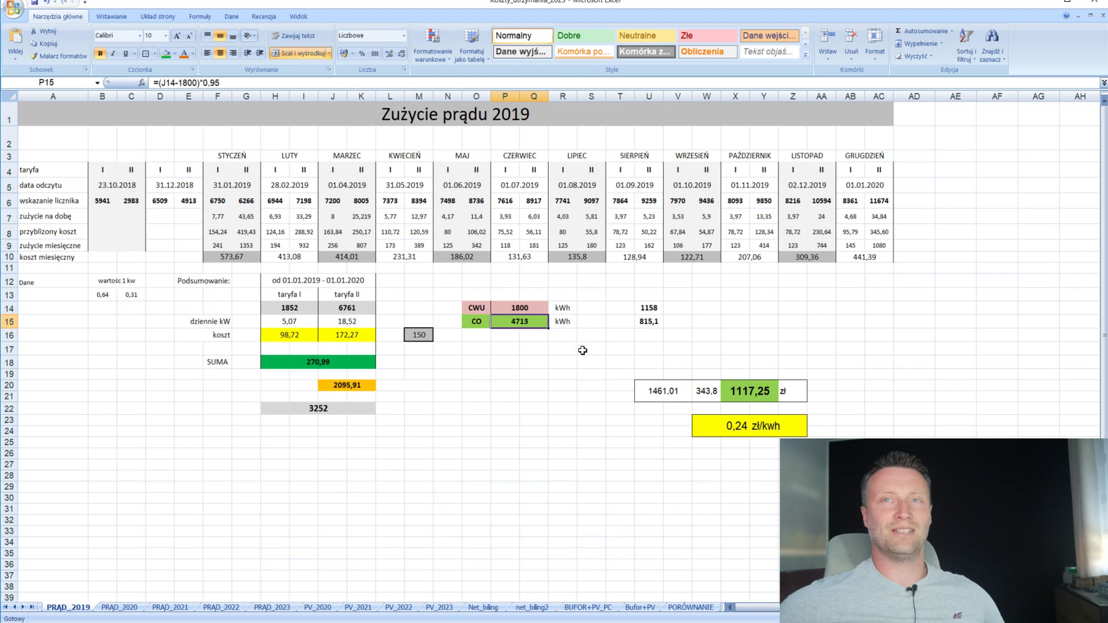
# Inspect the CO consumption formula in AD13 on PRĄD_2020, and look over the PRĄD_2021 and PRĄD_2022 sheets
pyautogui.click(124, 609)
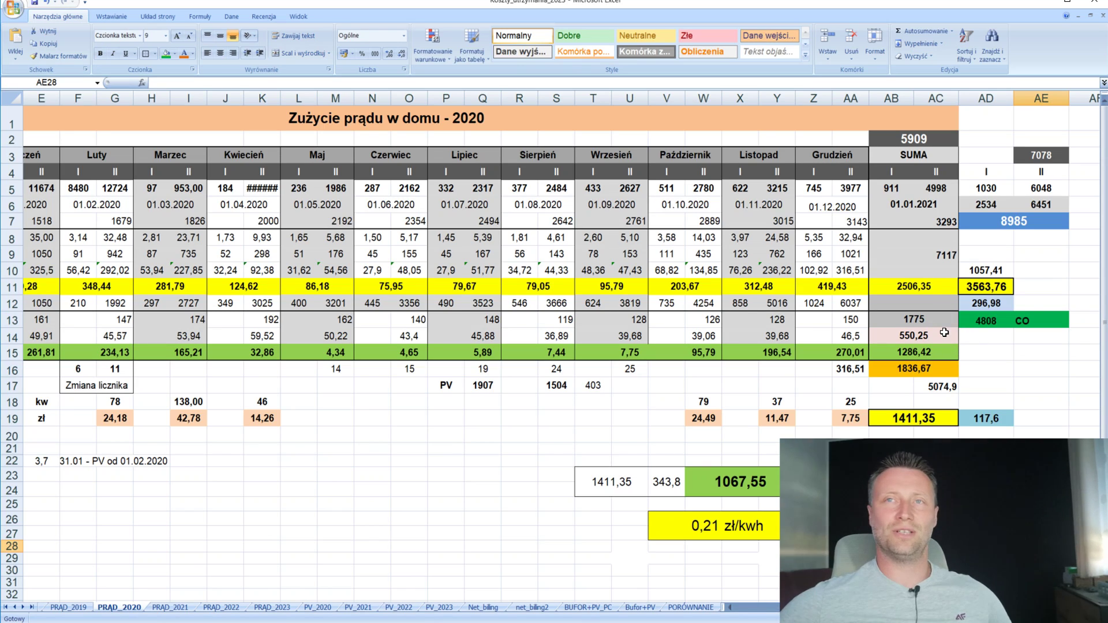
pyautogui.click(980, 326)
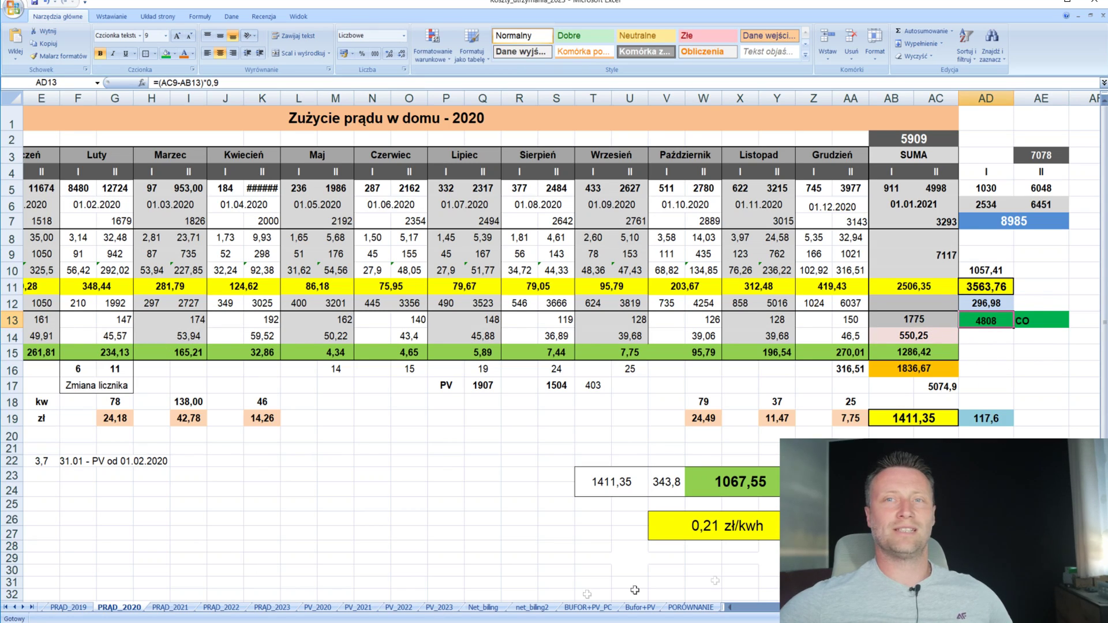
pyautogui.hscroll(-4, 64, 337)
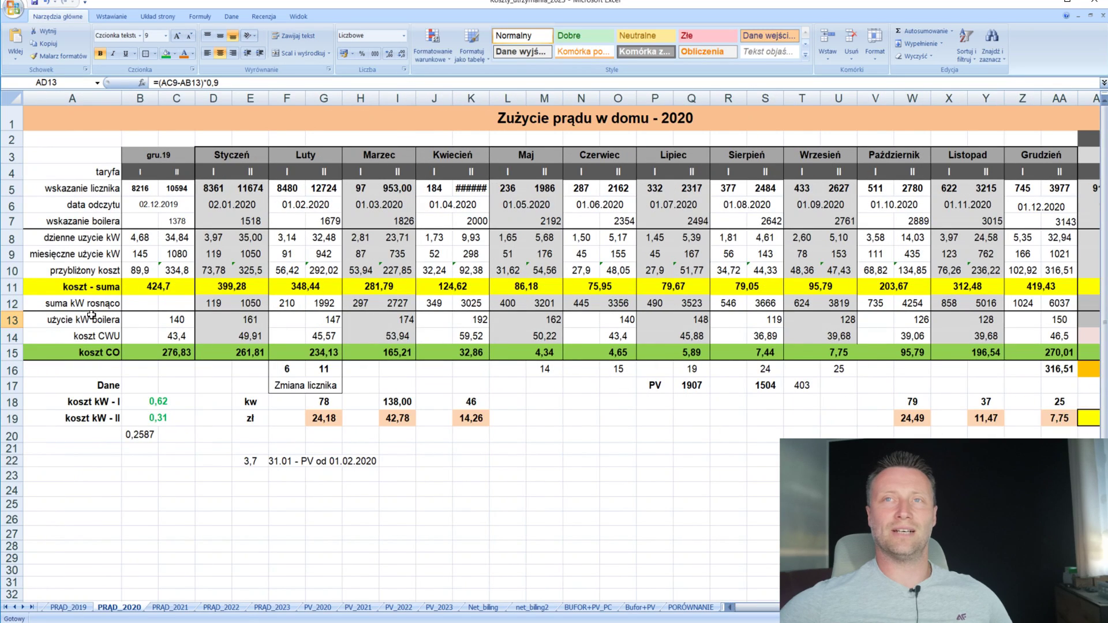
pyautogui.hscroll(4, 560, 277)
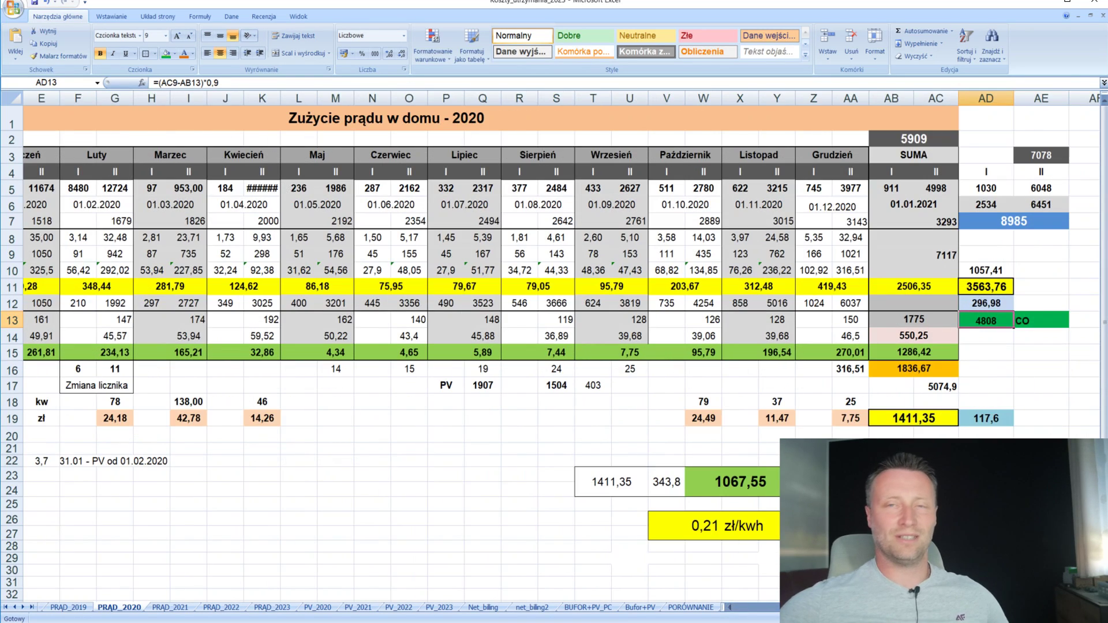
pyautogui.click(169, 607)
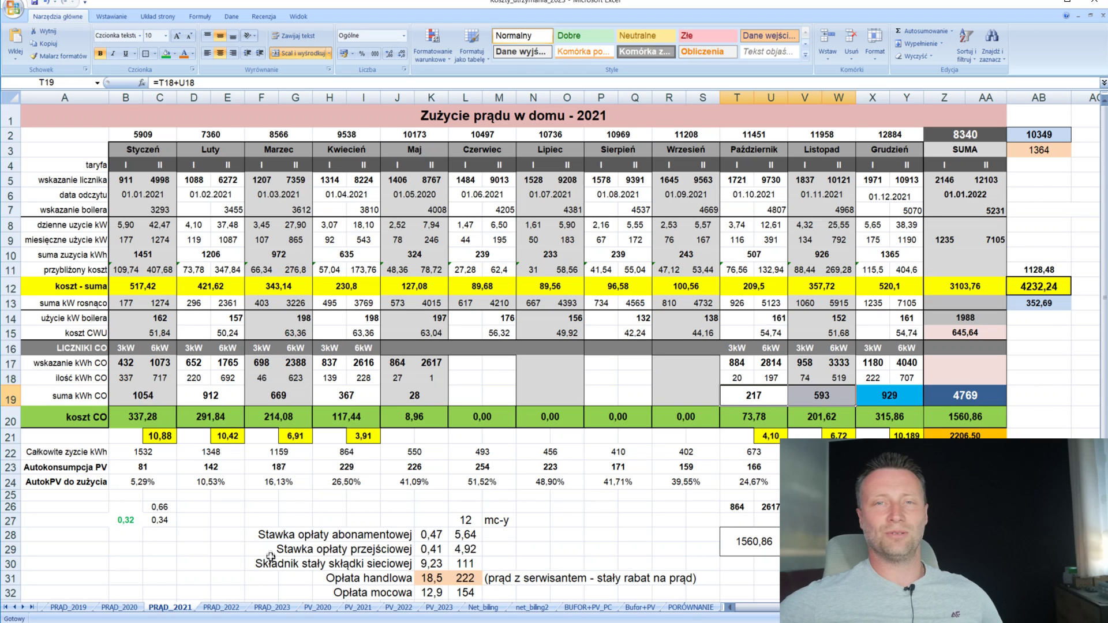
pyautogui.click(228, 609)
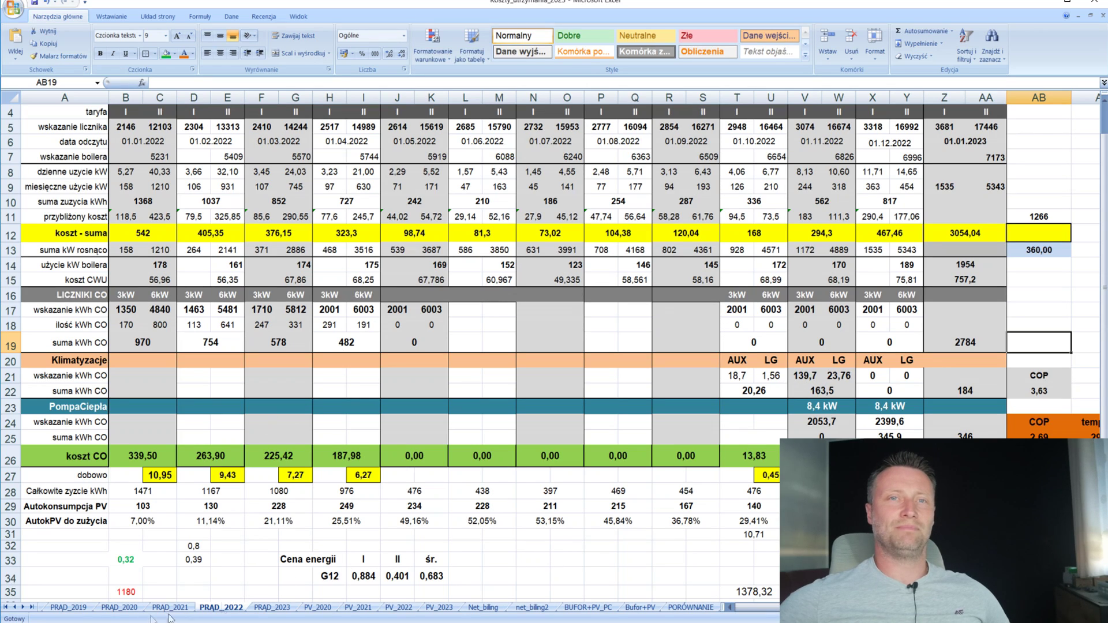
# Correct the mistyped year in cell O39 of the PORÓWNANIE sheet to 2021
pyautogui.click(23, 607)
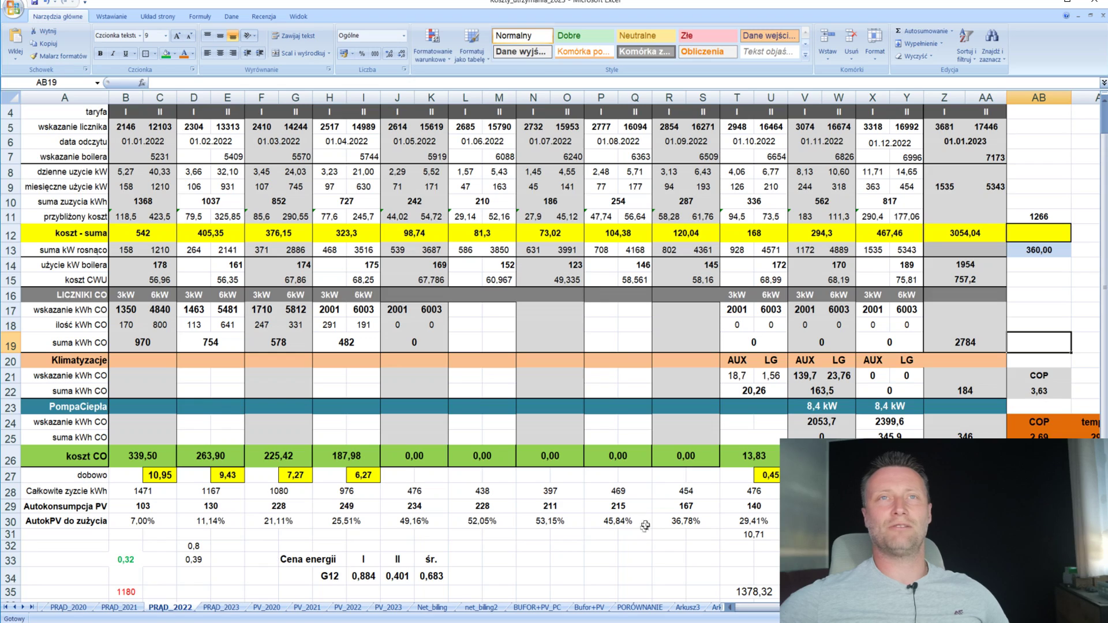
pyautogui.click(640, 608)
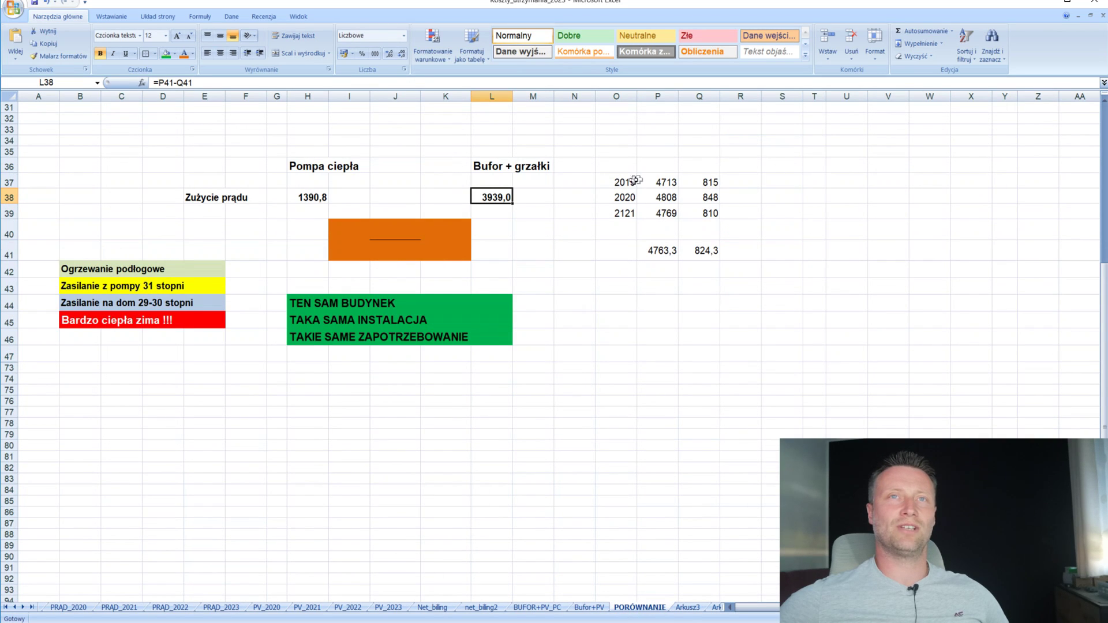
pyautogui.click(625, 215)
pyautogui.click(605, 83)
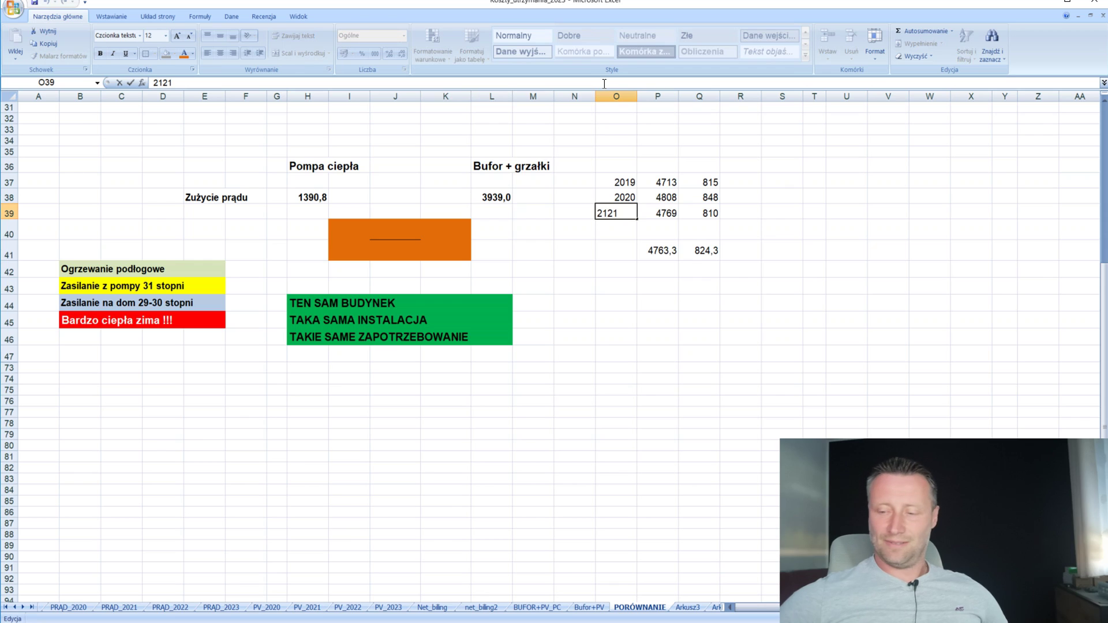
pyautogui.write('02')
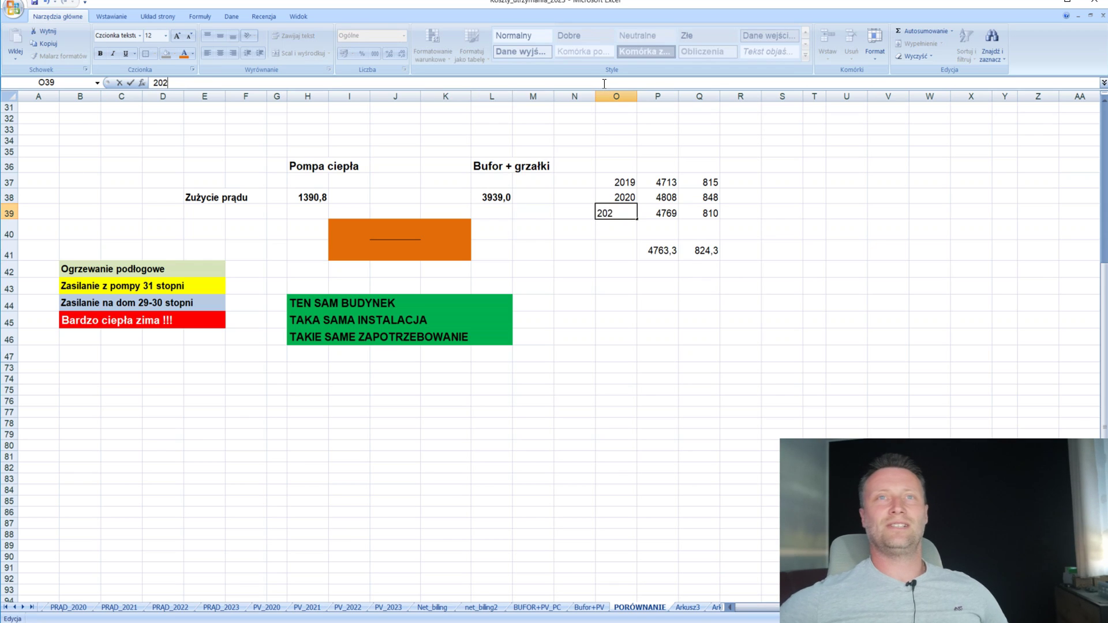
pyautogui.press('Return')
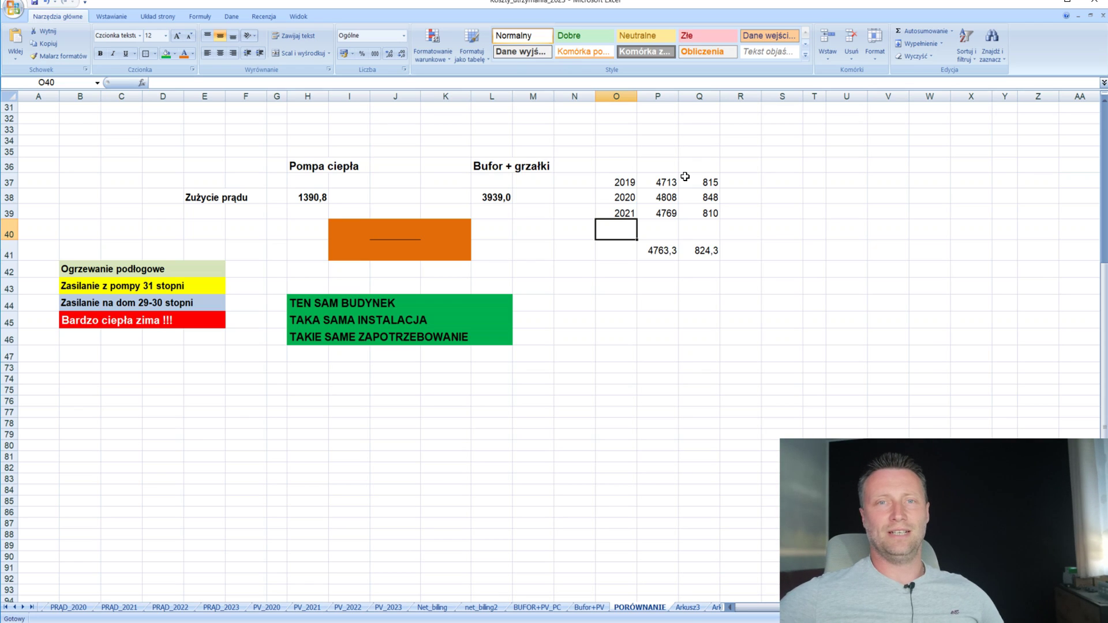
# Examine the average formula in P41 and the yearly values for 2019 to 2021 in column Q
pyautogui.click(659, 248)
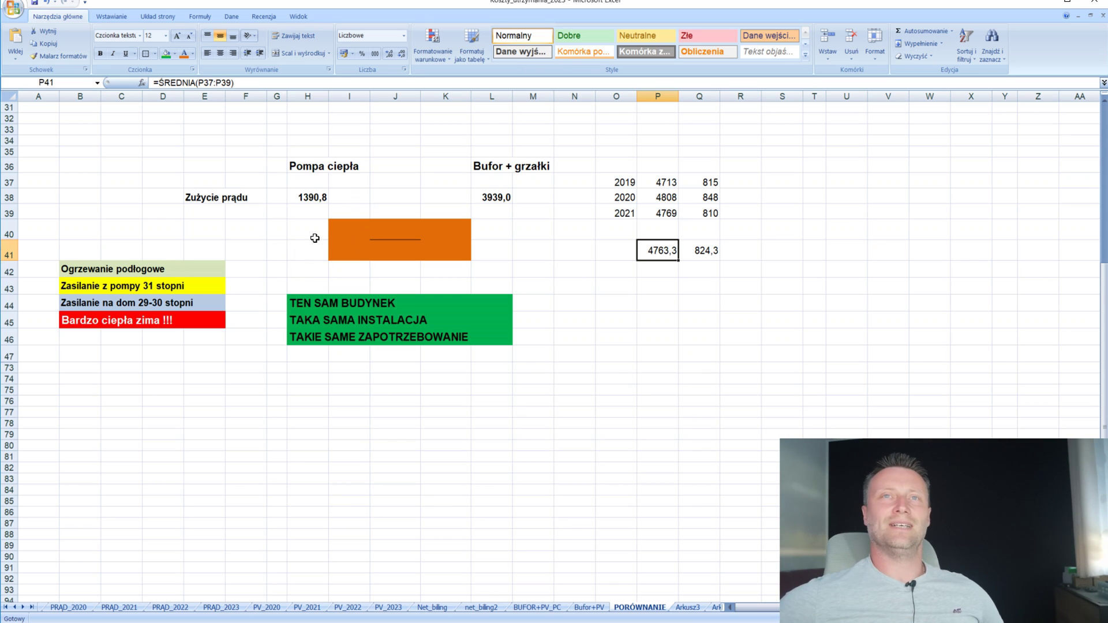
pyautogui.click(712, 183)
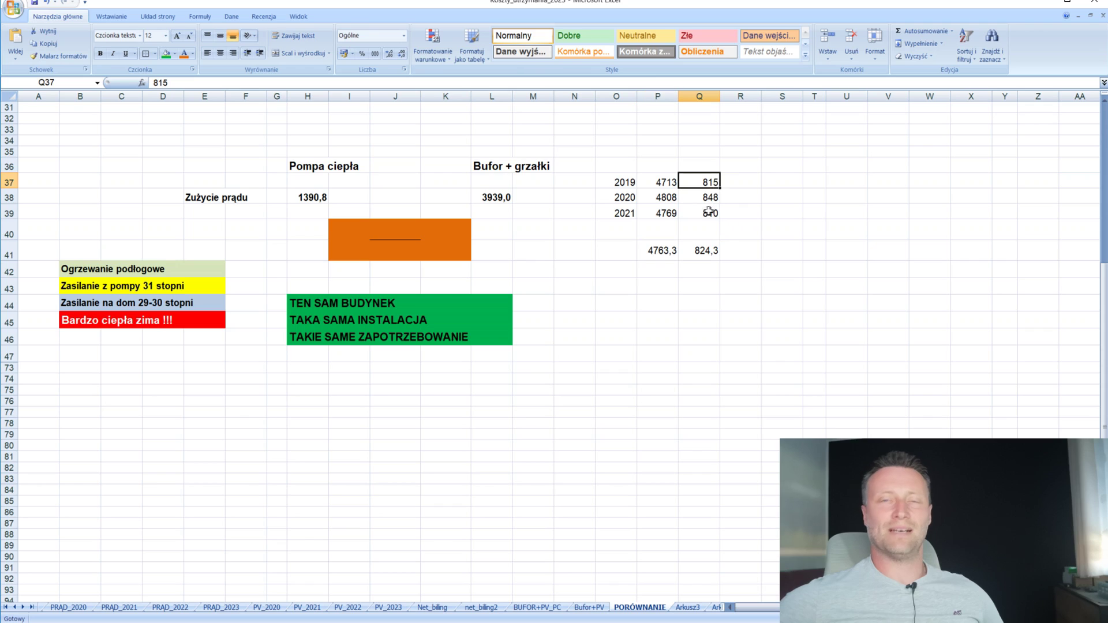
pyautogui.click(709, 197)
pyautogui.click(708, 215)
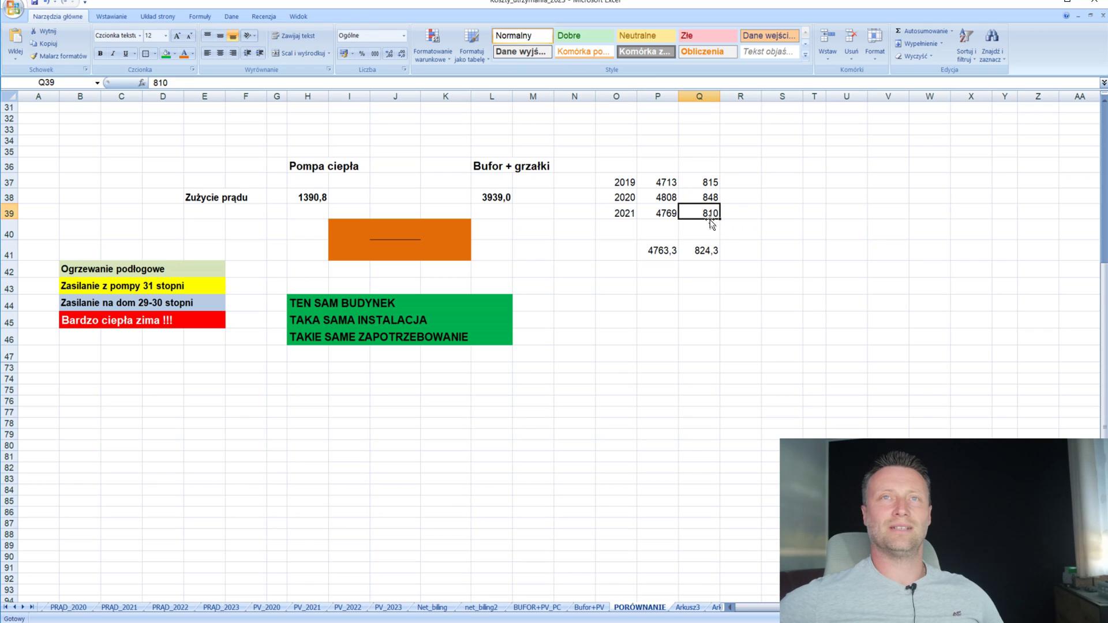
pyautogui.click(713, 181)
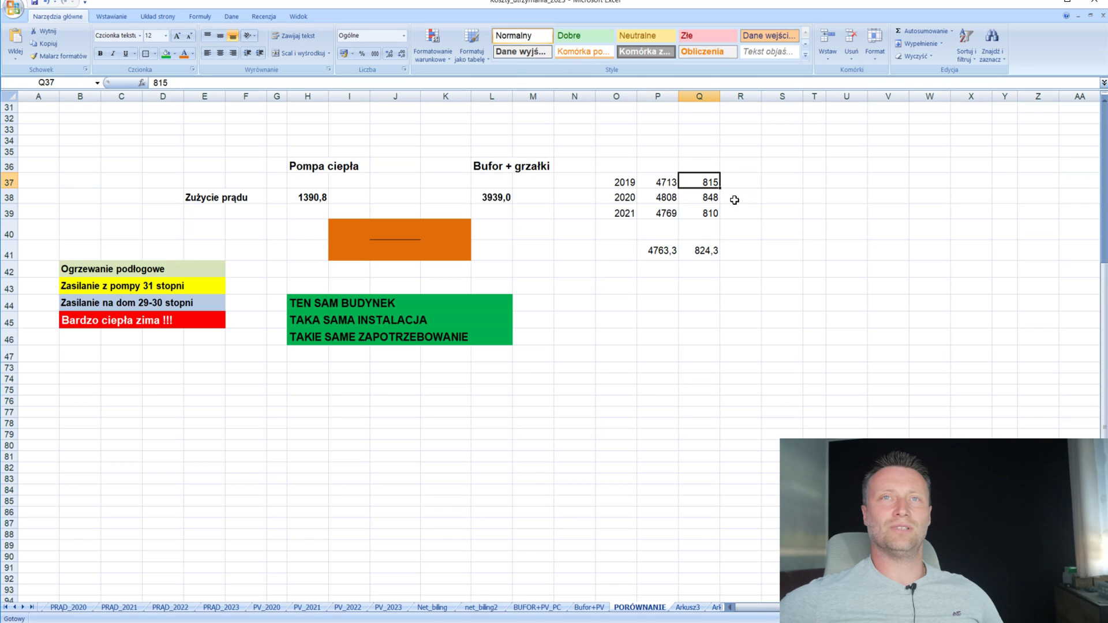
pyautogui.click(734, 200)
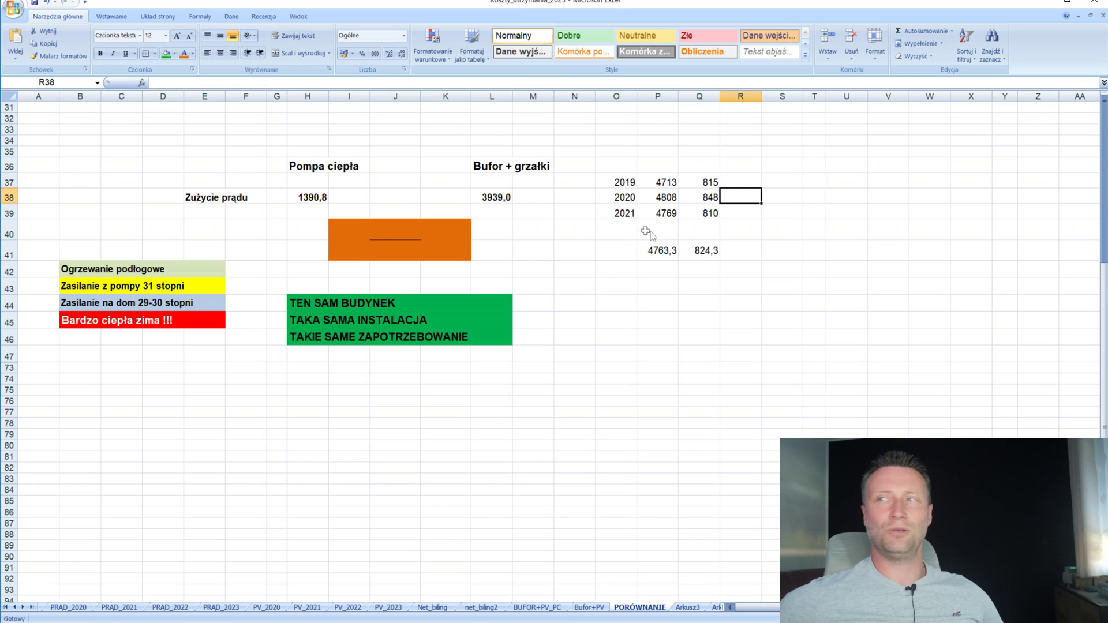
# Check both average formulas in row 41 and compare the Bufor + grzałki consumption with the heat pump consumption
pyautogui.click(702, 247)
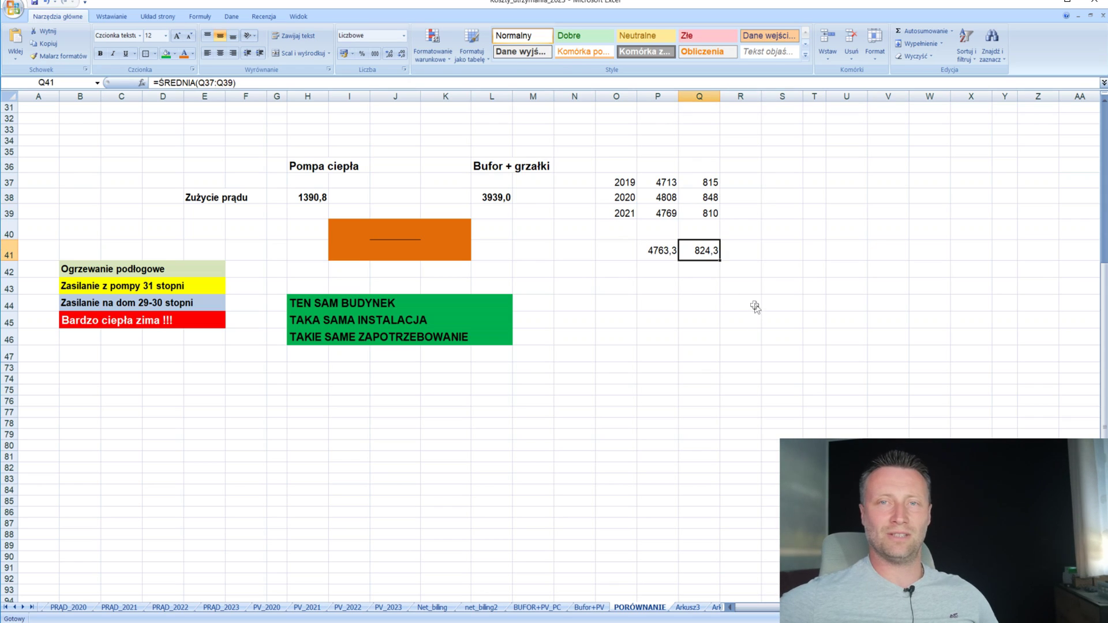
pyautogui.click(664, 257)
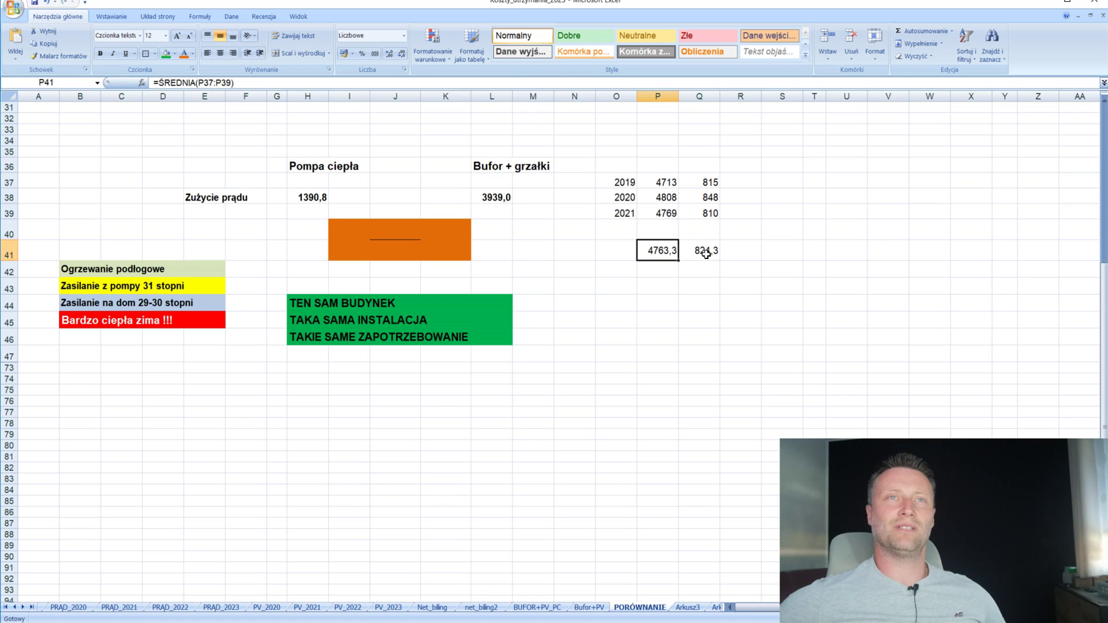
pyautogui.click(490, 199)
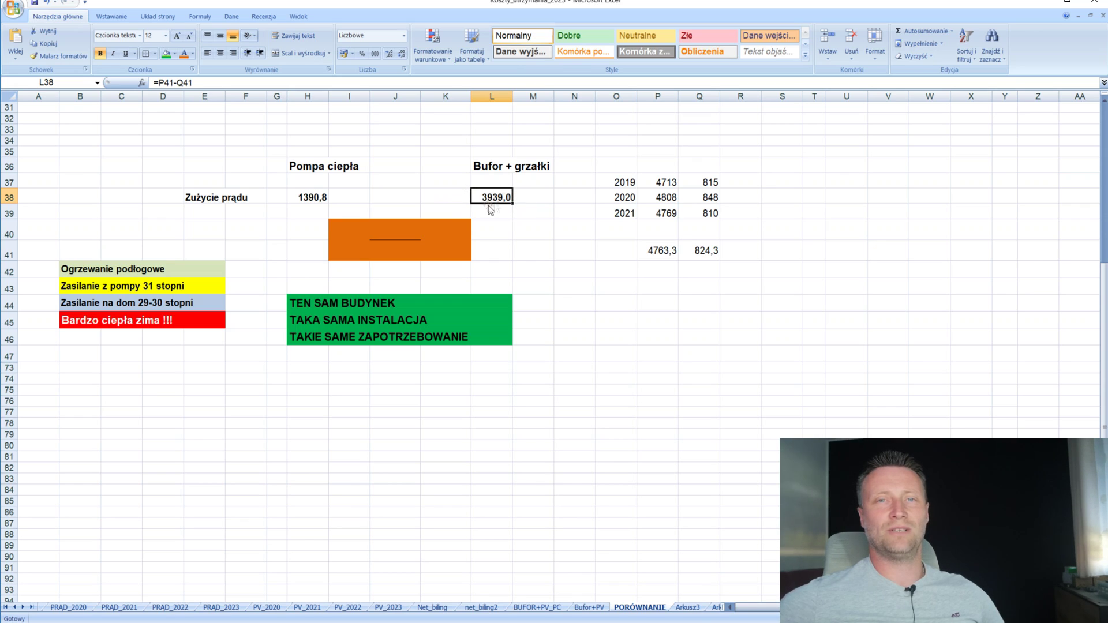
pyautogui.click(311, 202)
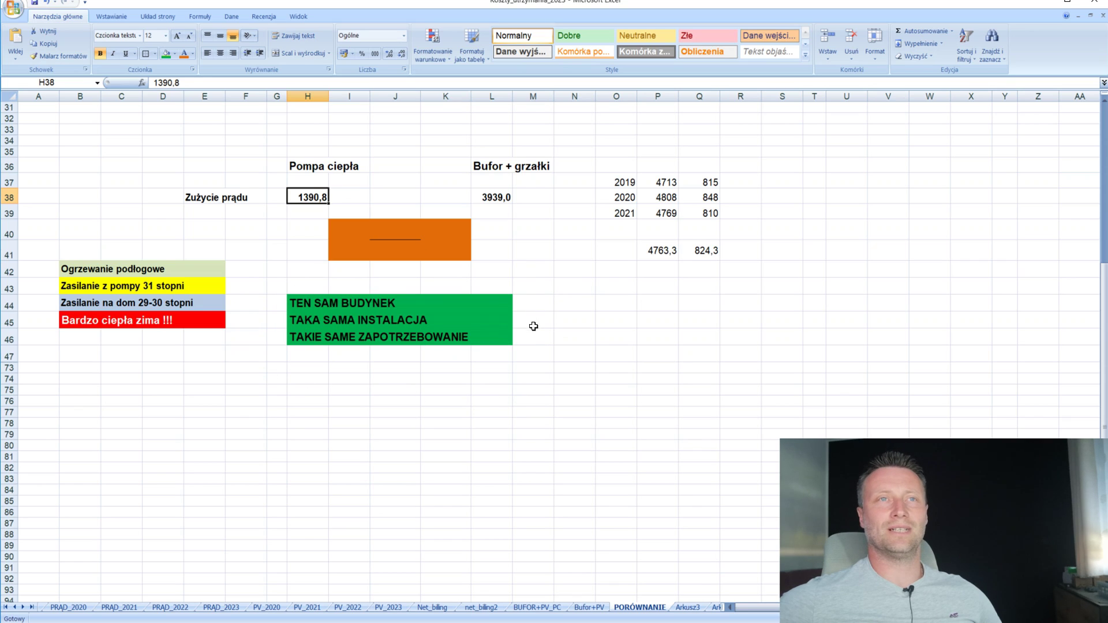
# Change the font colour of the orange SCOP block I40:K41 to black to reveal its hidden label and value
pyautogui.click(356, 235)
pyautogui.moveTo(367, 239); pyautogui.dragTo(450, 256)
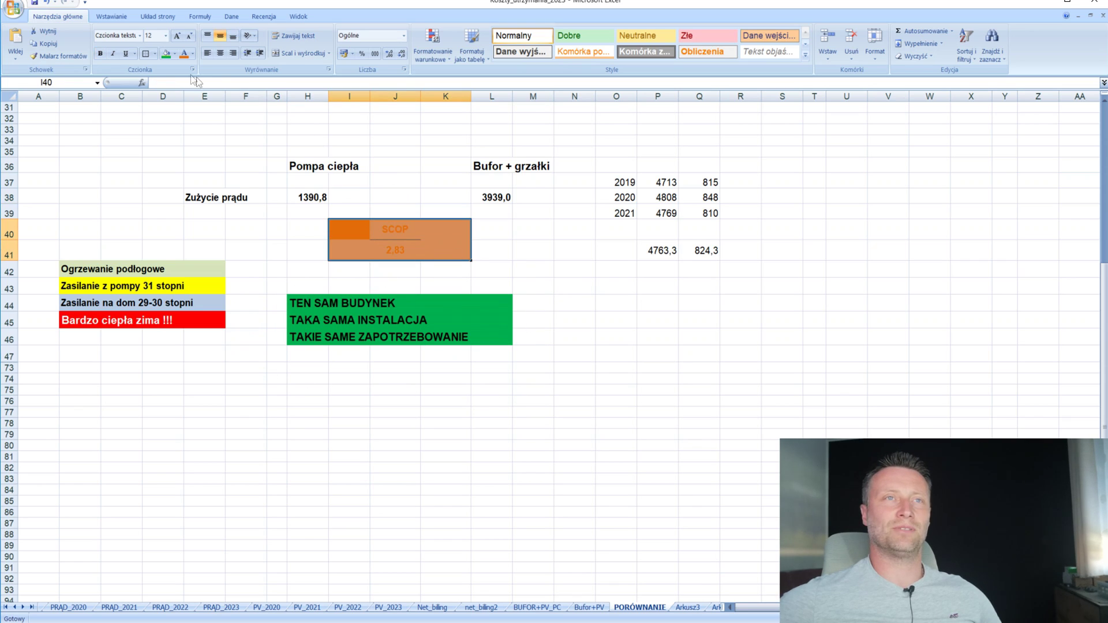
pyautogui.click(193, 54)
pyautogui.click(194, 69)
pyautogui.click(578, 331)
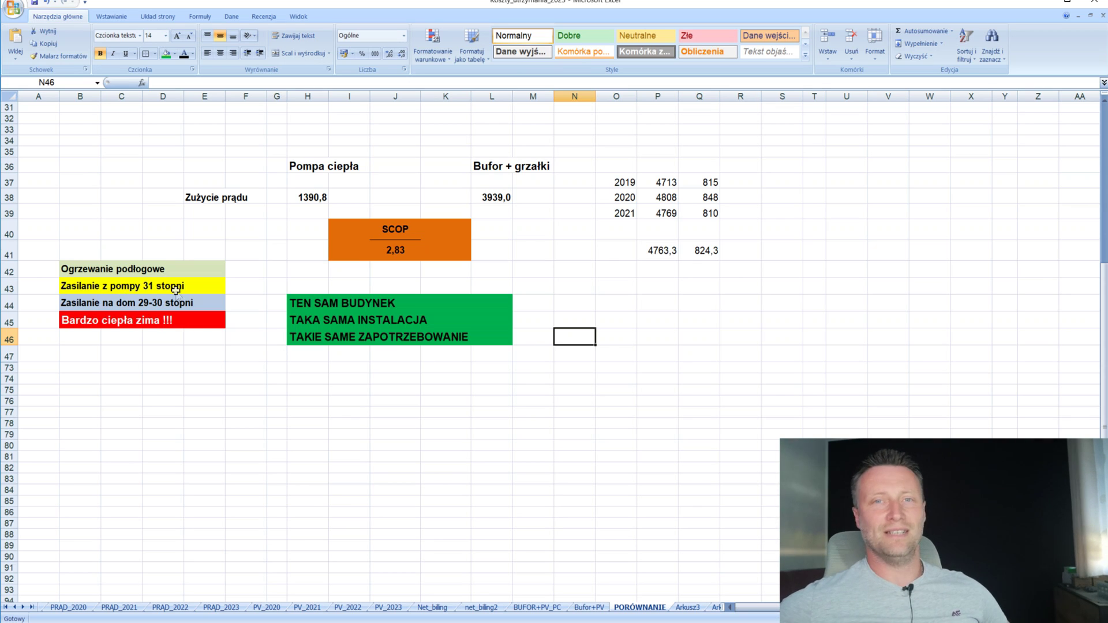
pyautogui.click(691, 390)
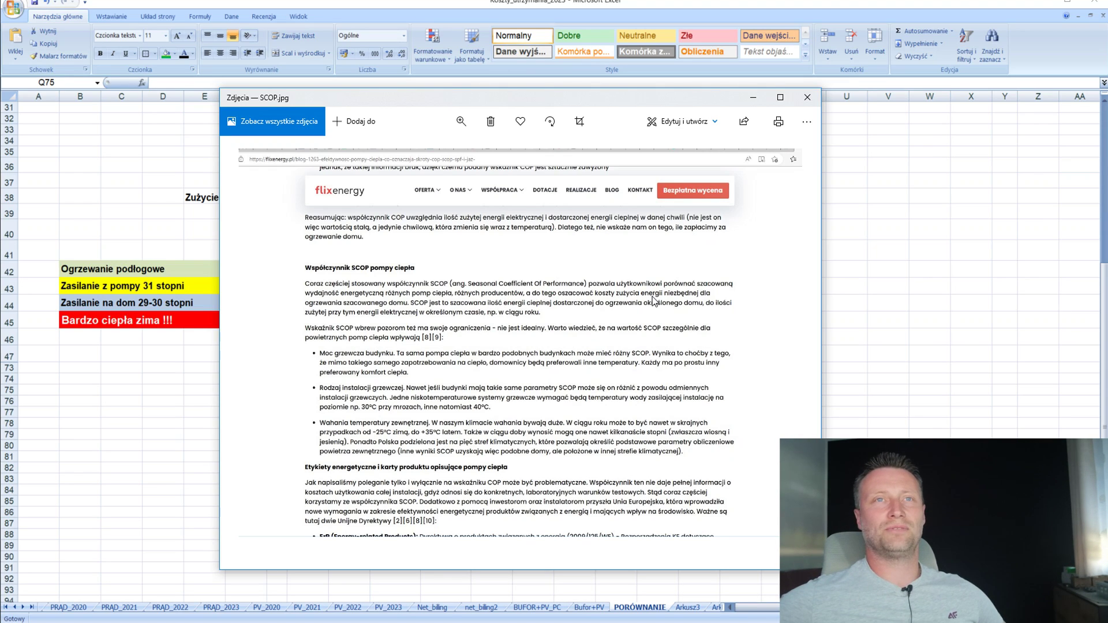
# Review the SCOP.jpg and SPF.jpg explanations of heat pump coefficients, and dismiss both images to return to the PORÓWNANIE sheet
pyautogui.moveTo(577, 98); pyautogui.dragTo(459, 96)
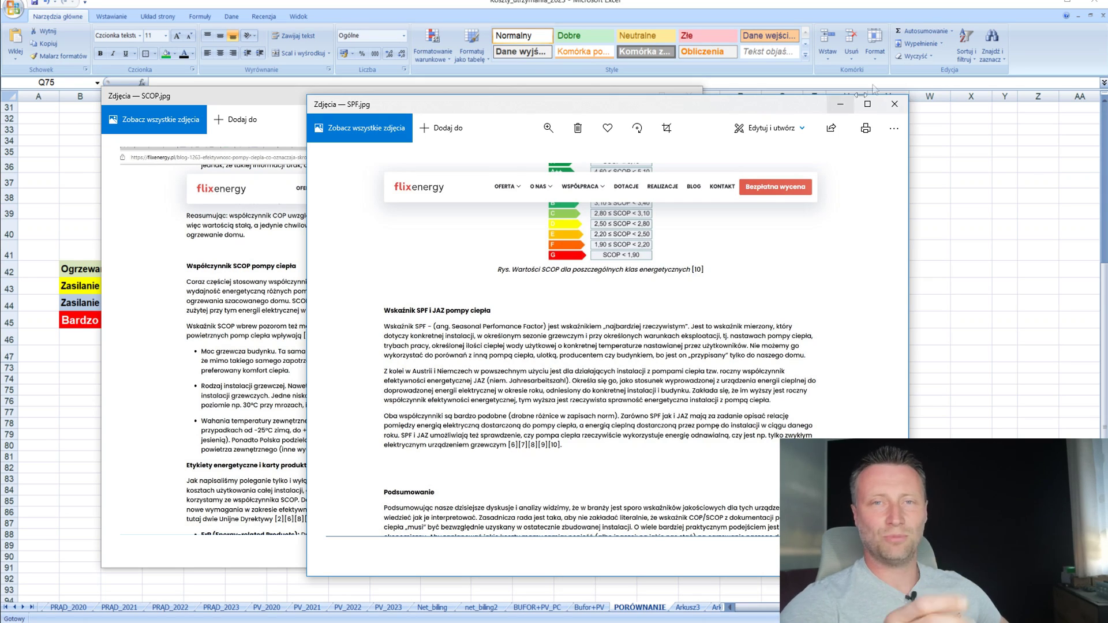
pyautogui.click(841, 106)
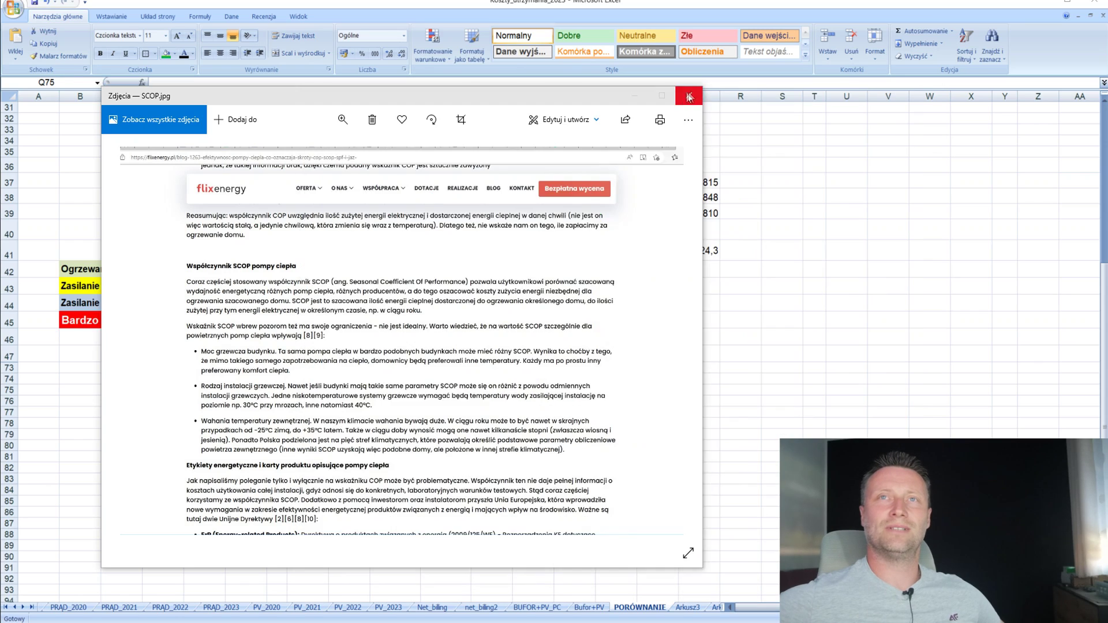
pyautogui.click(688, 96)
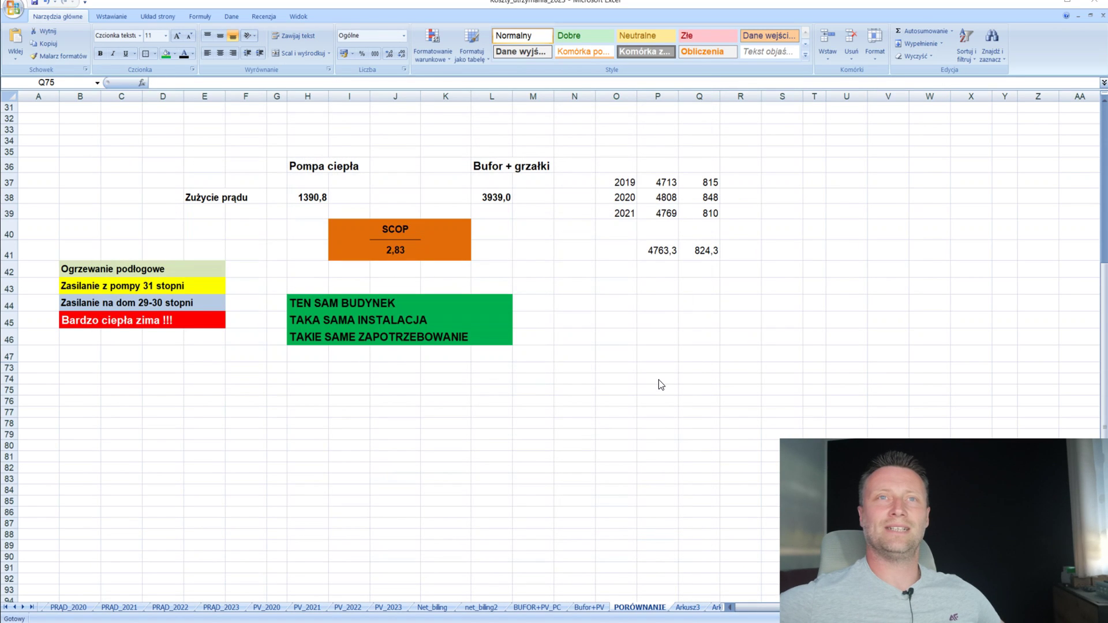